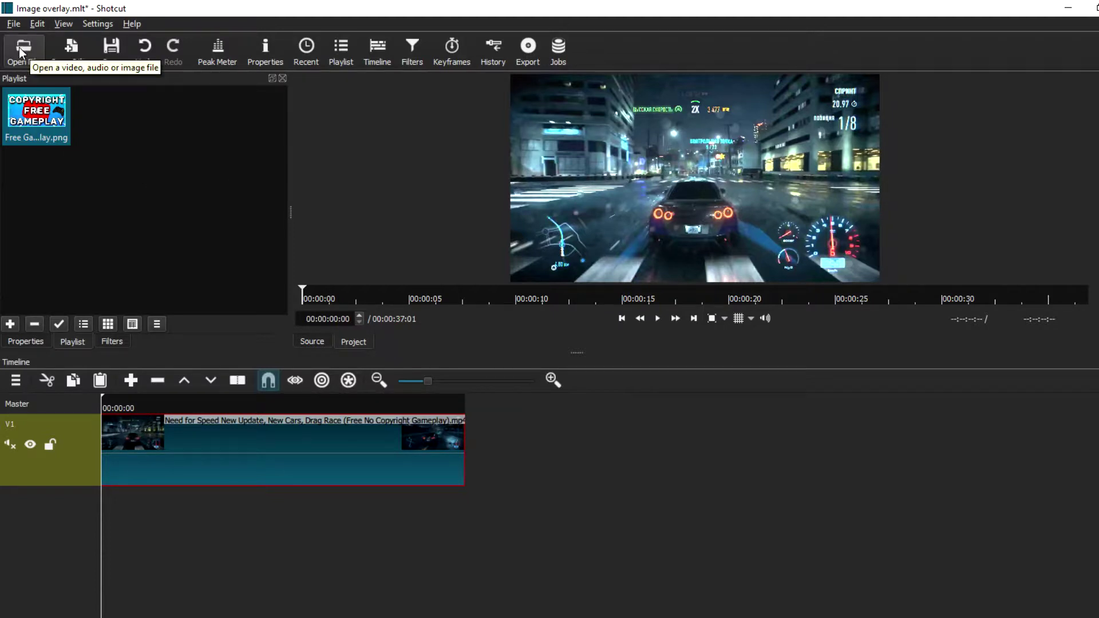
left_click(36, 53)
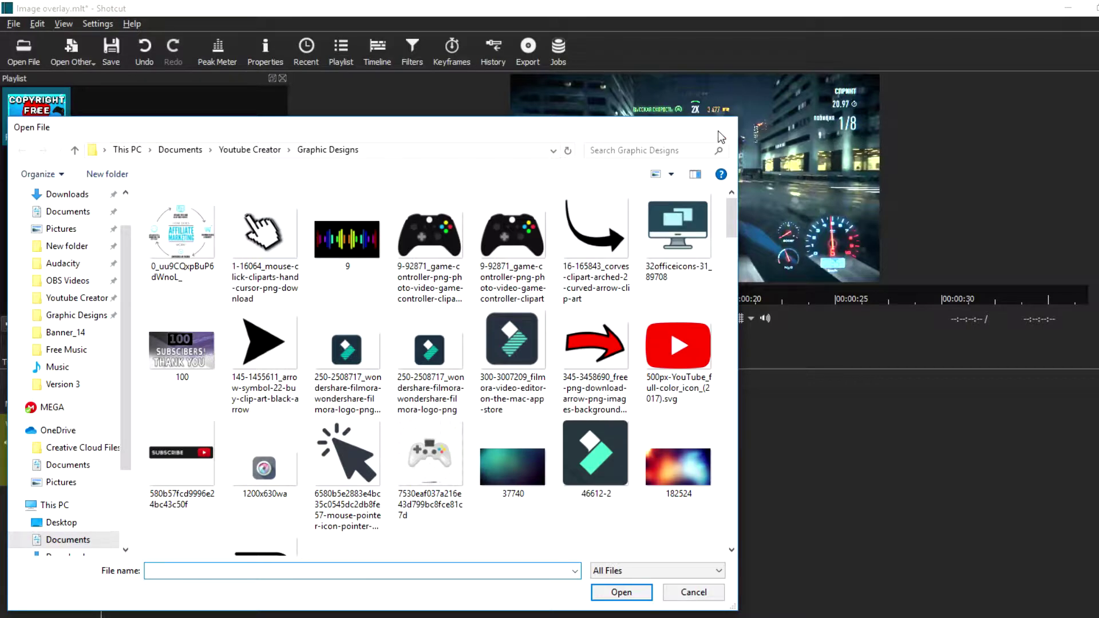
key("Escape")
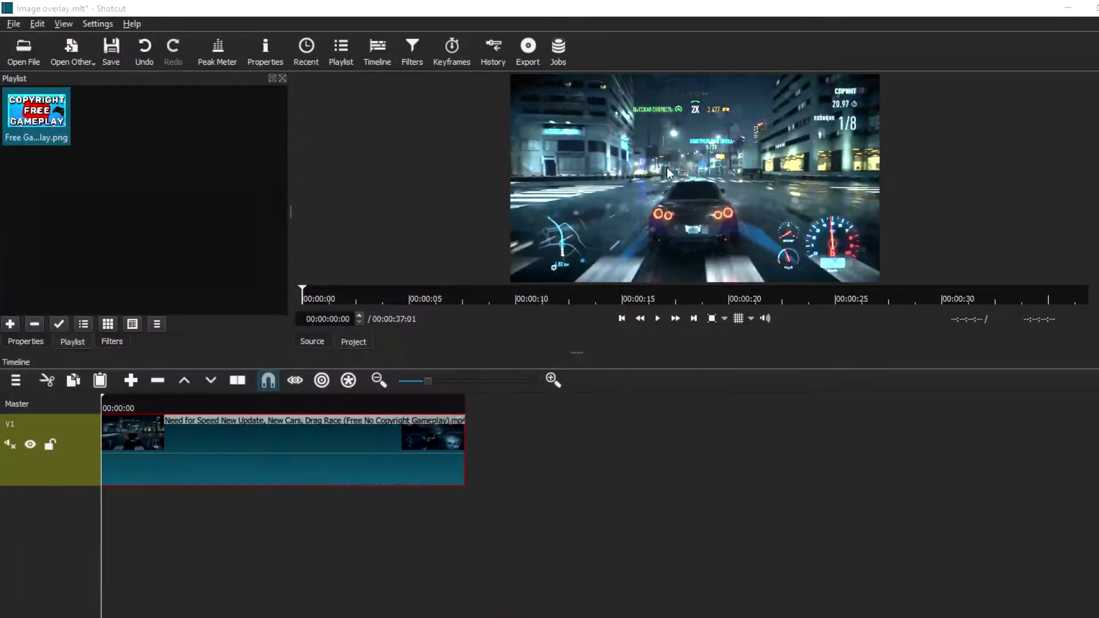
Load Free Gameplay.png into the source viewer and add a V2 video track above the gameplay.
double_click(62, 127)
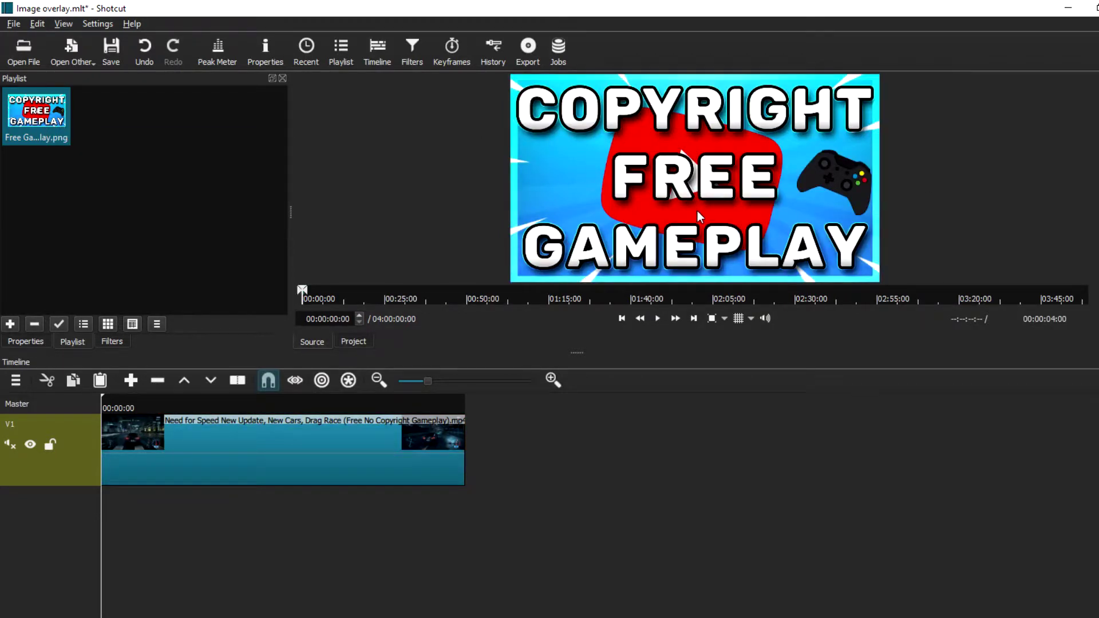
left_click(16, 381)
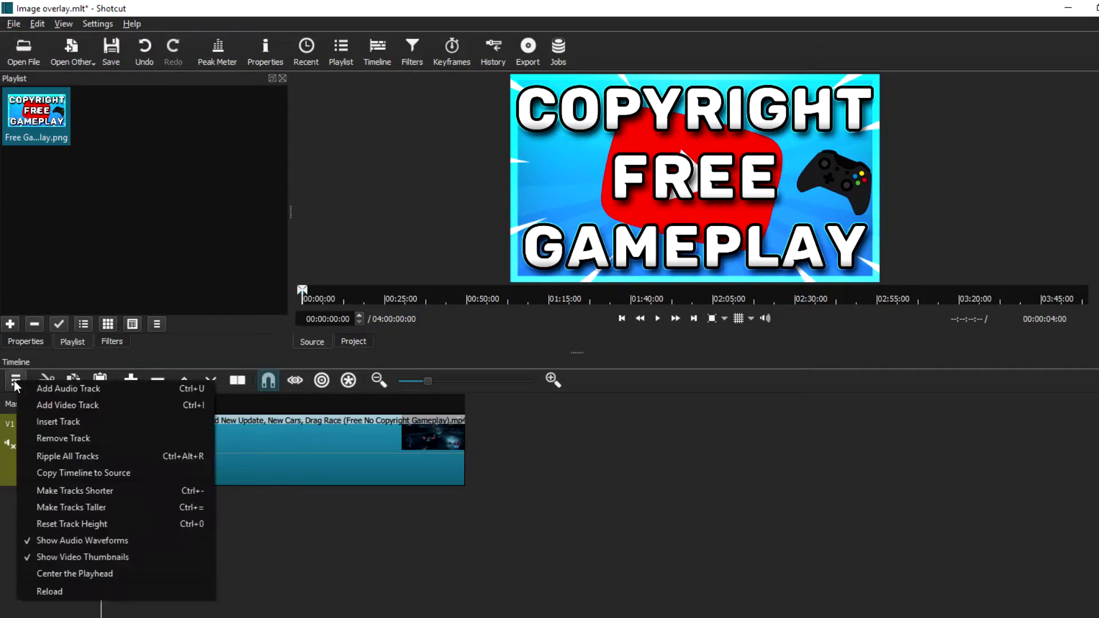
left_click(84, 406)
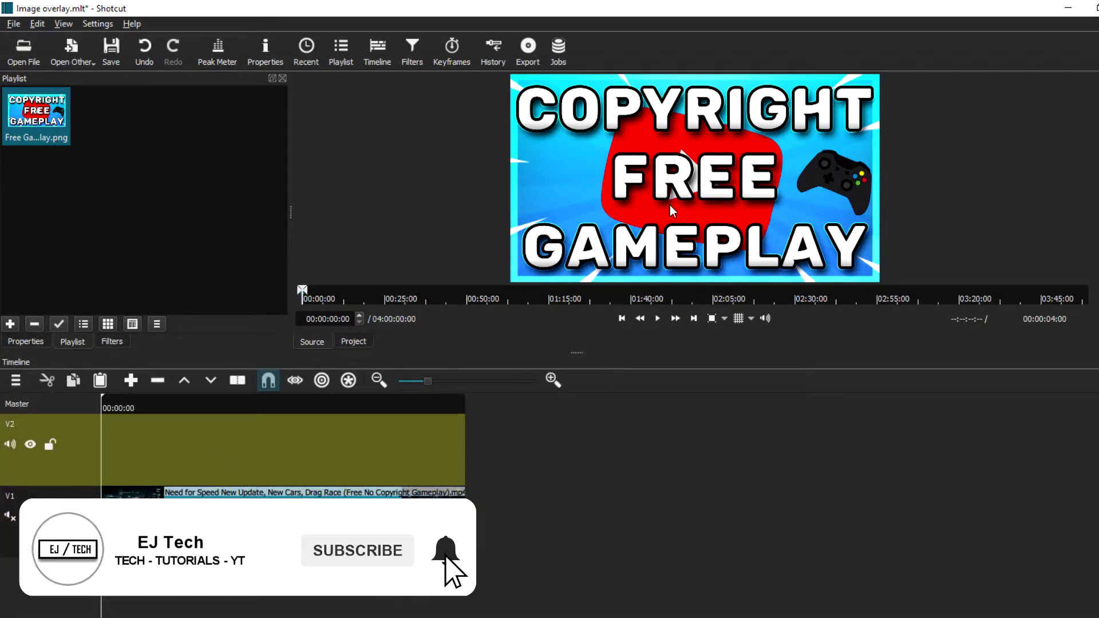
Drop the Free Gameplay.png clip onto V2 near the start and bring the playhead onto it.
left_click_drag(726, 182, 136, 461)
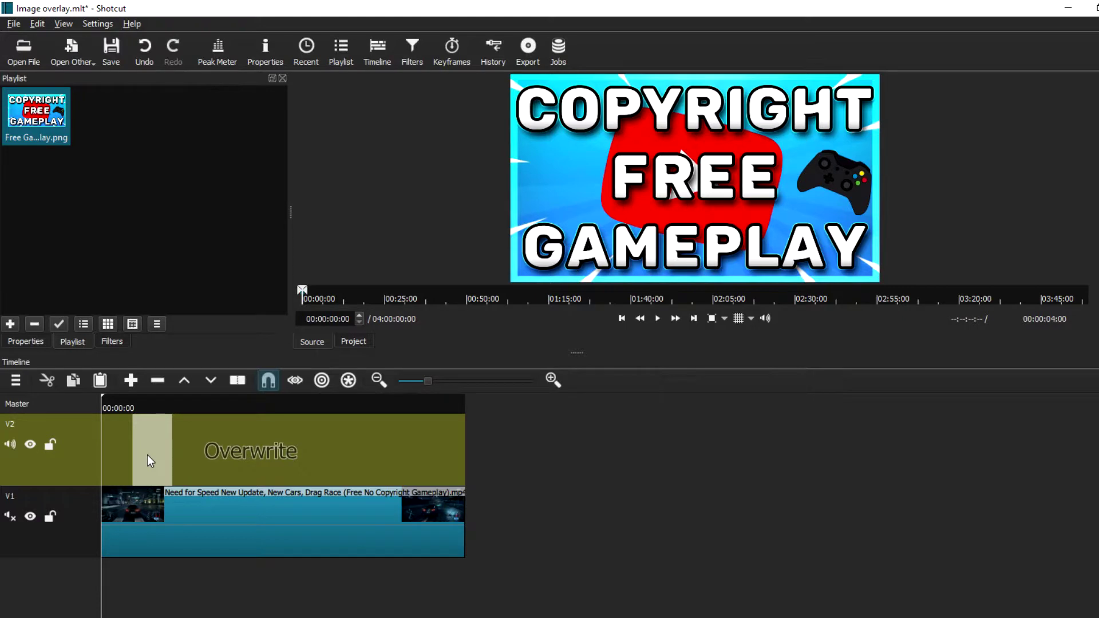
left_click_drag(160, 454, 160, 455)
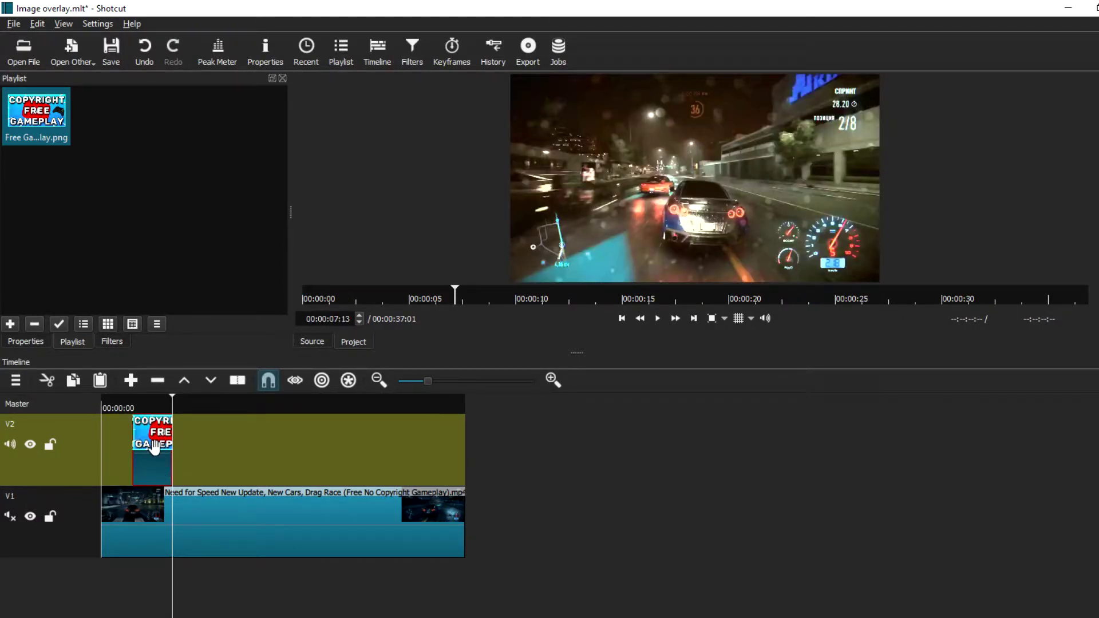
left_click_drag(170, 399, 160, 399)
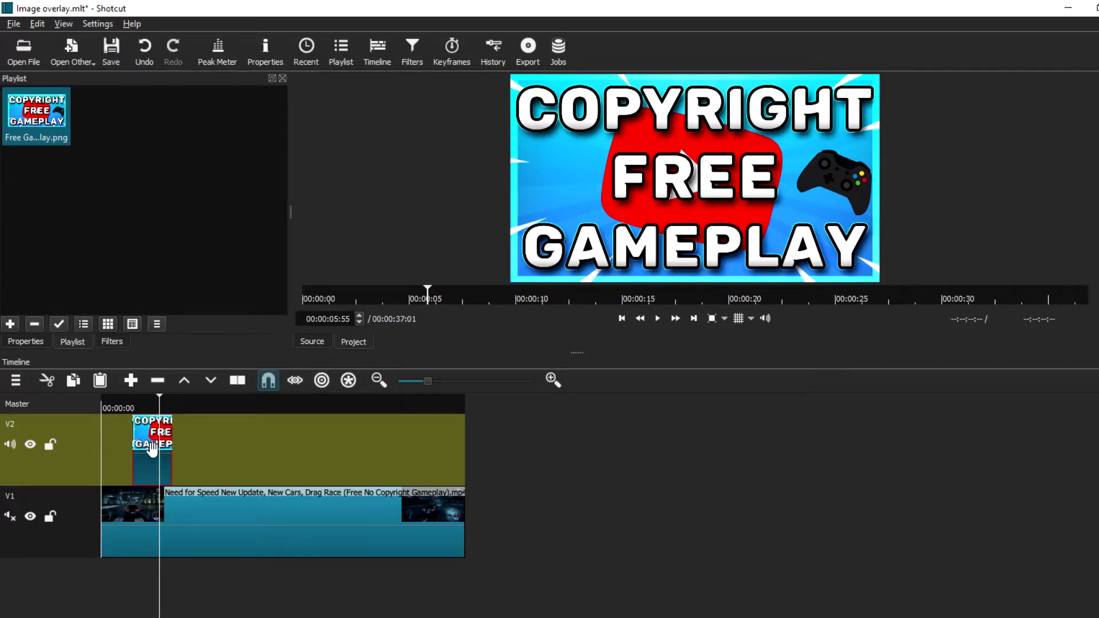
Apply a Size and Position filter to the Free Gameplay.png clip on V2.
left_click(114, 342)
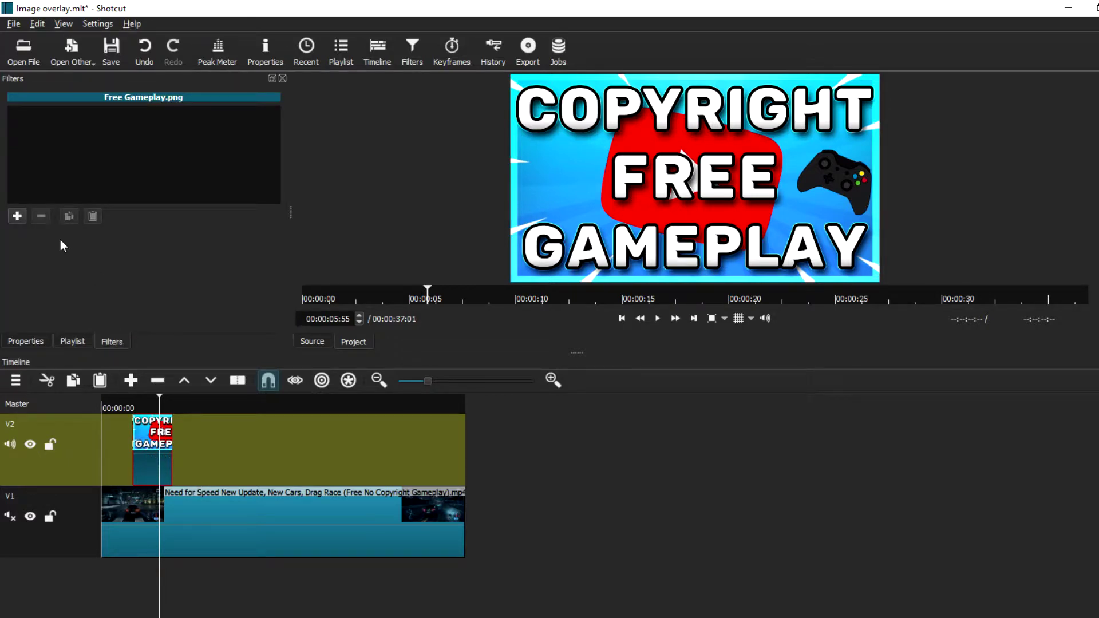
left_click(21, 216)
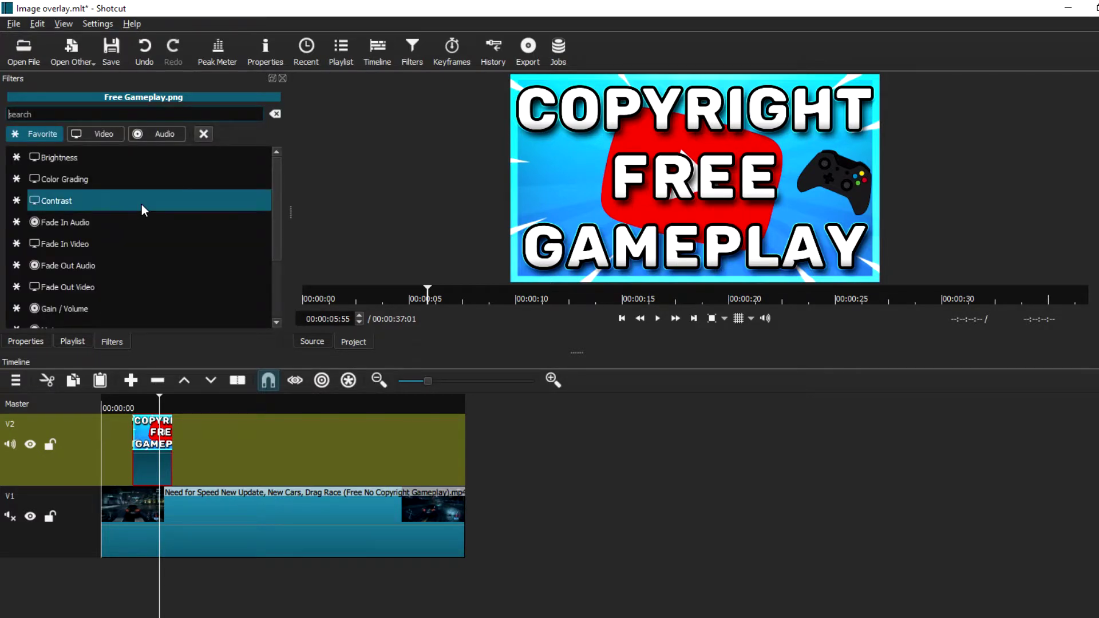
scroll(153, 216, "down", 1)
scroll(153, 214, "down", 1)
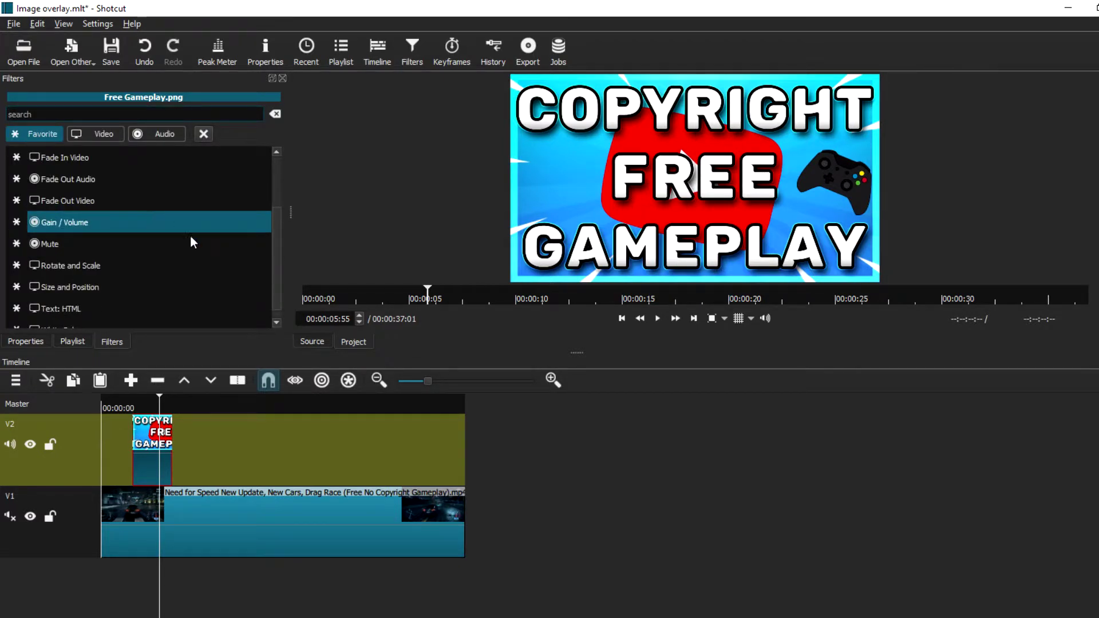
left_click(86, 286)
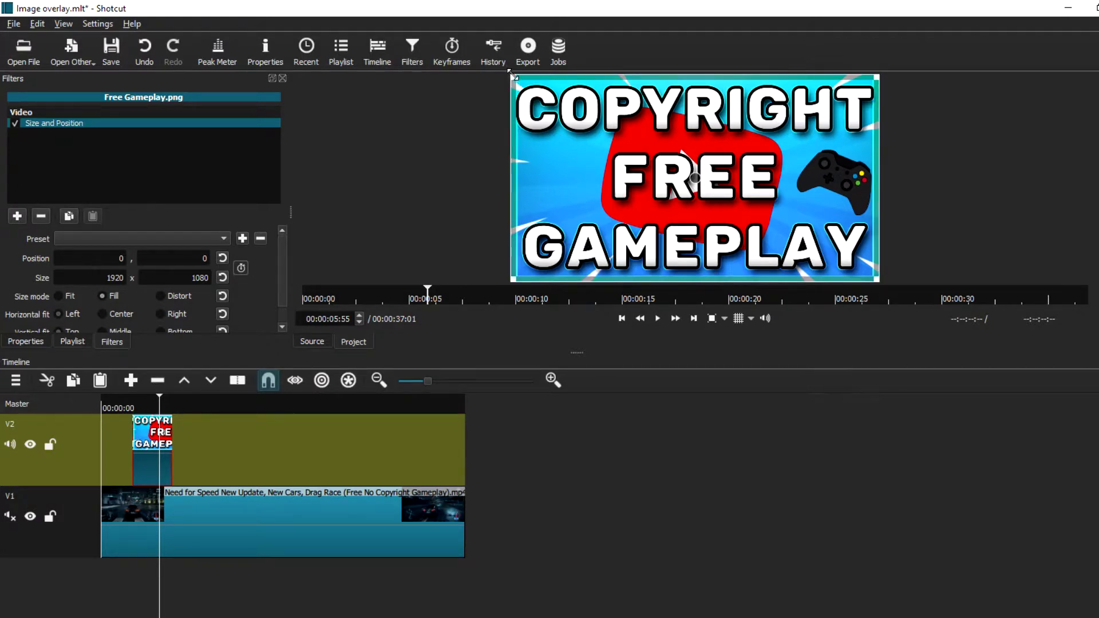
Resize the overlay to 1321x742 and place it at 285,131 in the preview.
left_click_drag(514, 78, 652, 187)
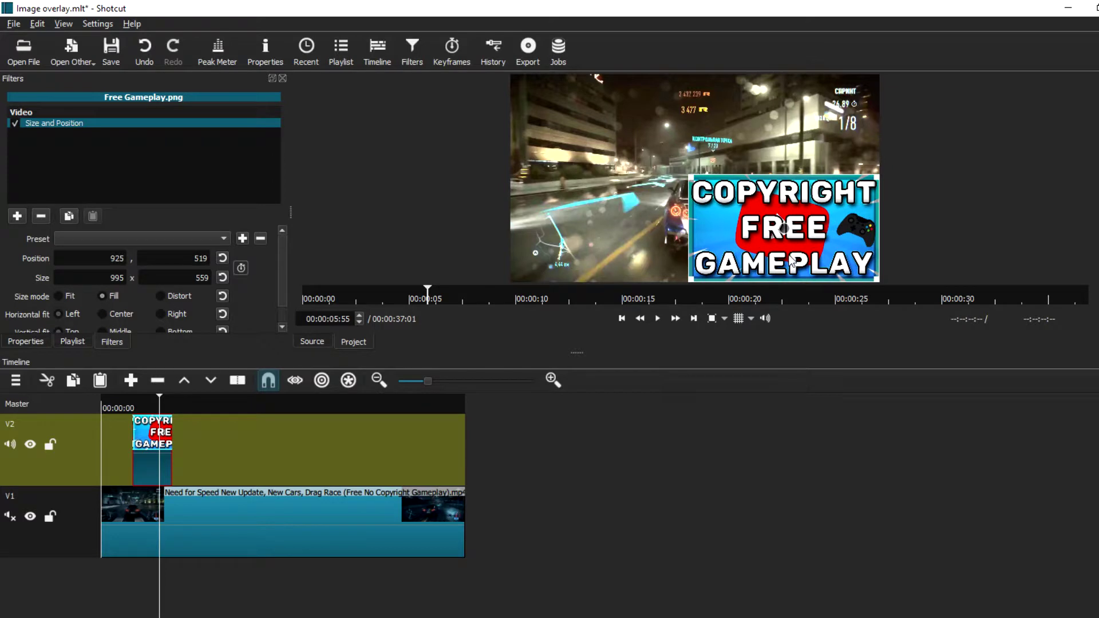
left_click_drag(790, 262, 738, 232)
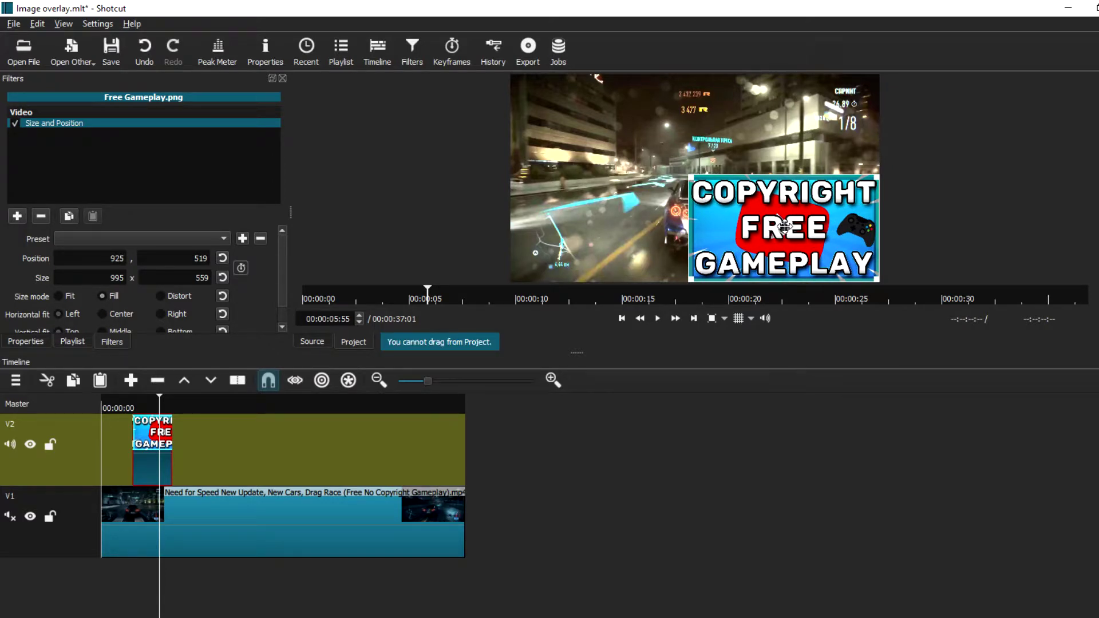
left_click_drag(782, 225, 680, 167)
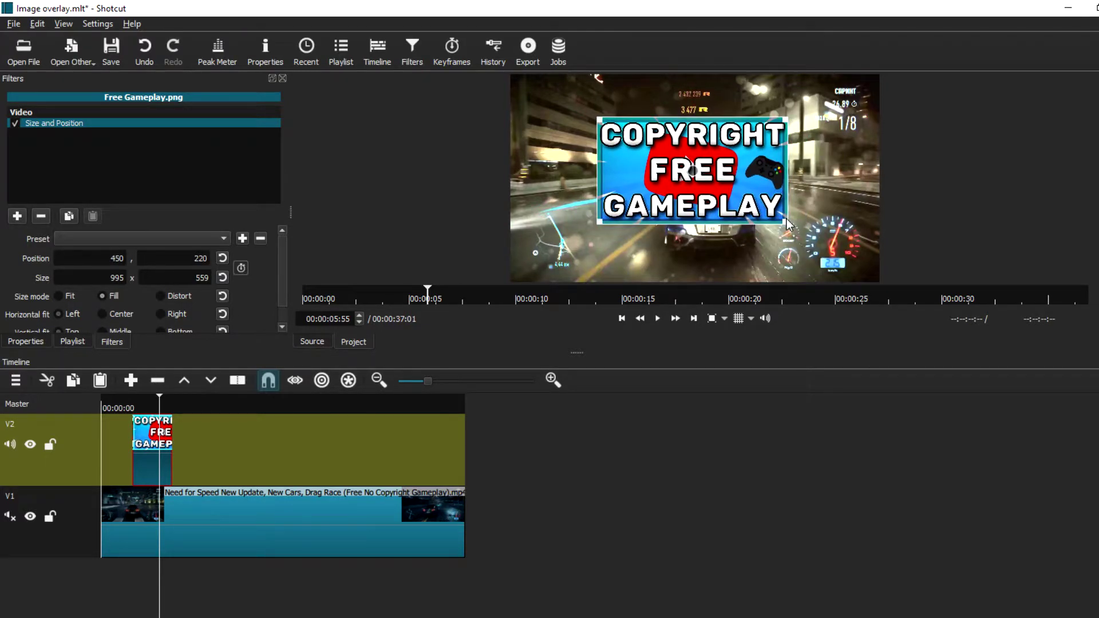
left_click_drag(807, 237, 848, 263)
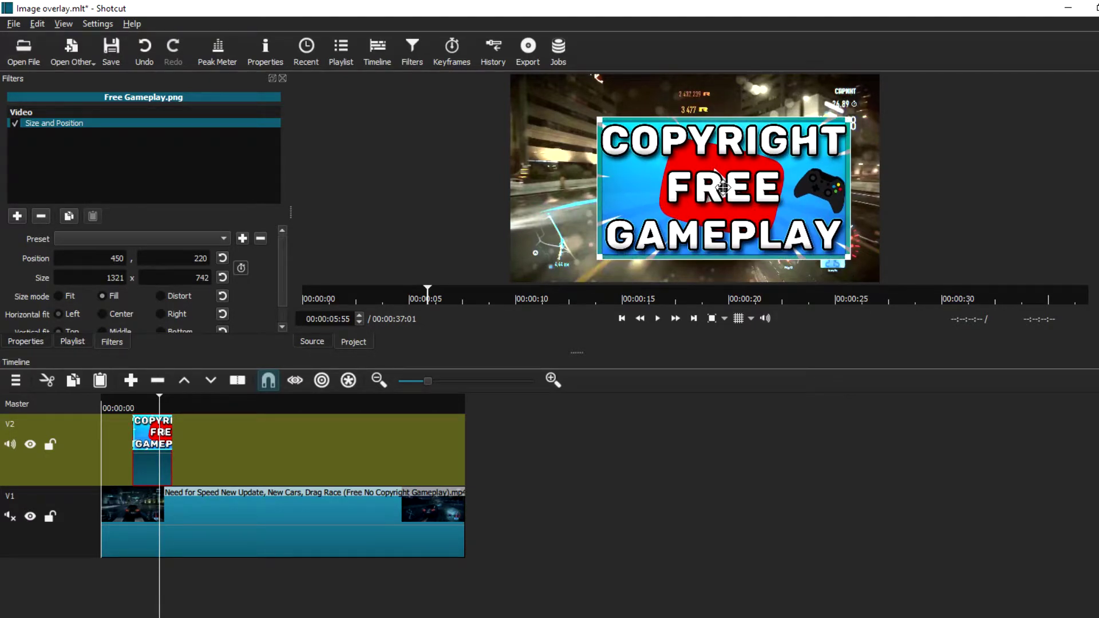
left_click_drag(718, 190, 685, 173)
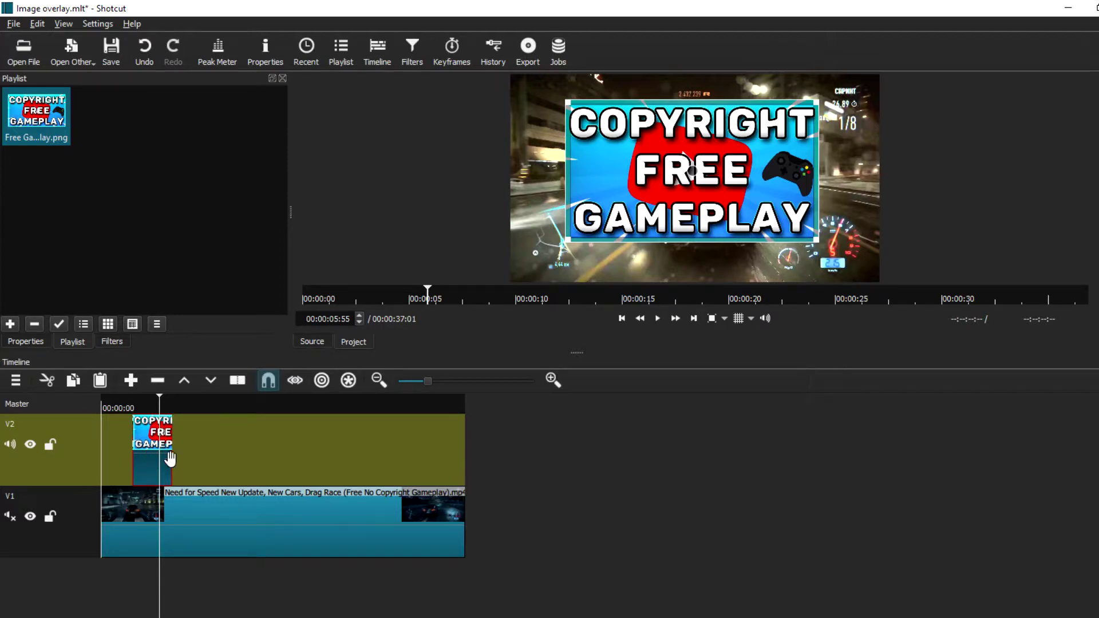
Adjust the image clip's length on V2 and preview the overlay playing over the race footage.
left_click_drag(170, 477, 204, 457)
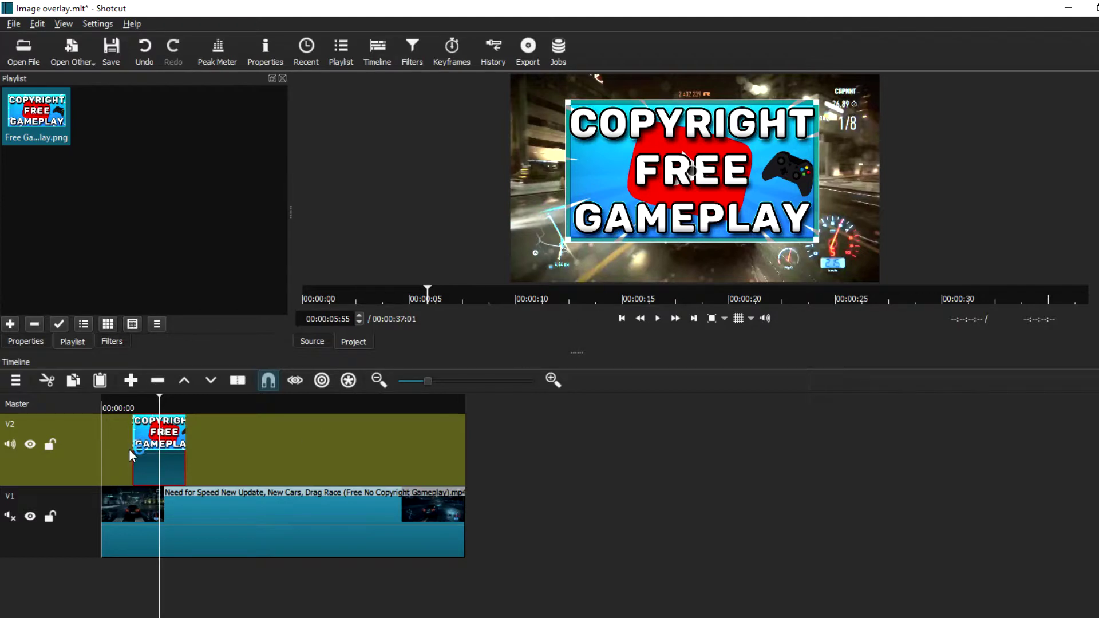
left_click_drag(162, 404, 126, 402)
left_click(658, 319)
left_click(657, 319)
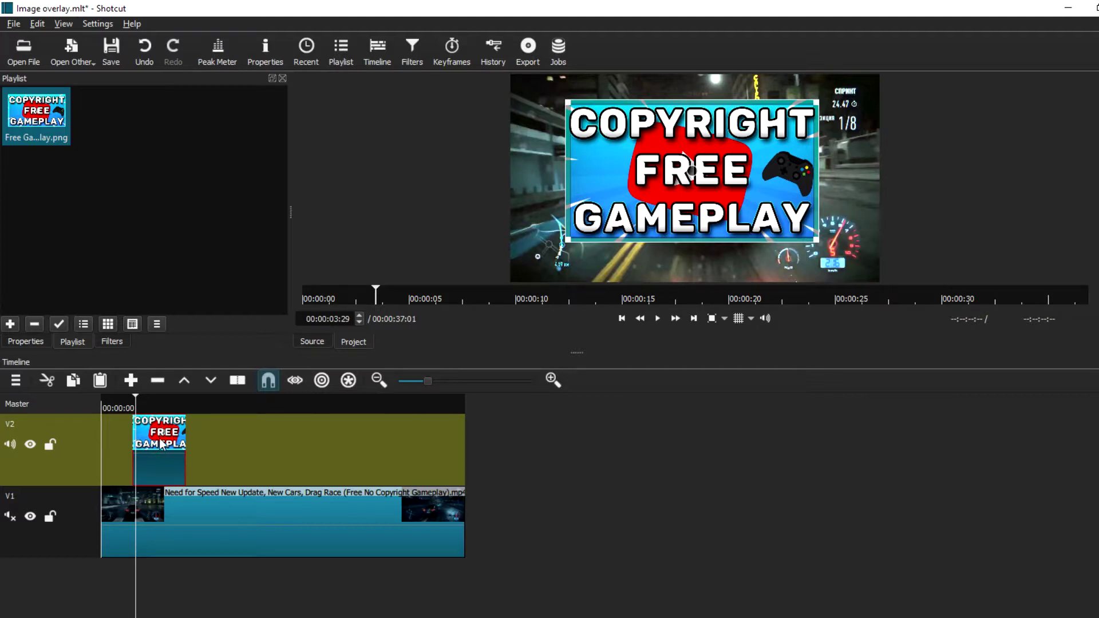
Add a Fade In Video filter with duration 20 that adjusts opacity instead of fading from black.
left_click(114, 342)
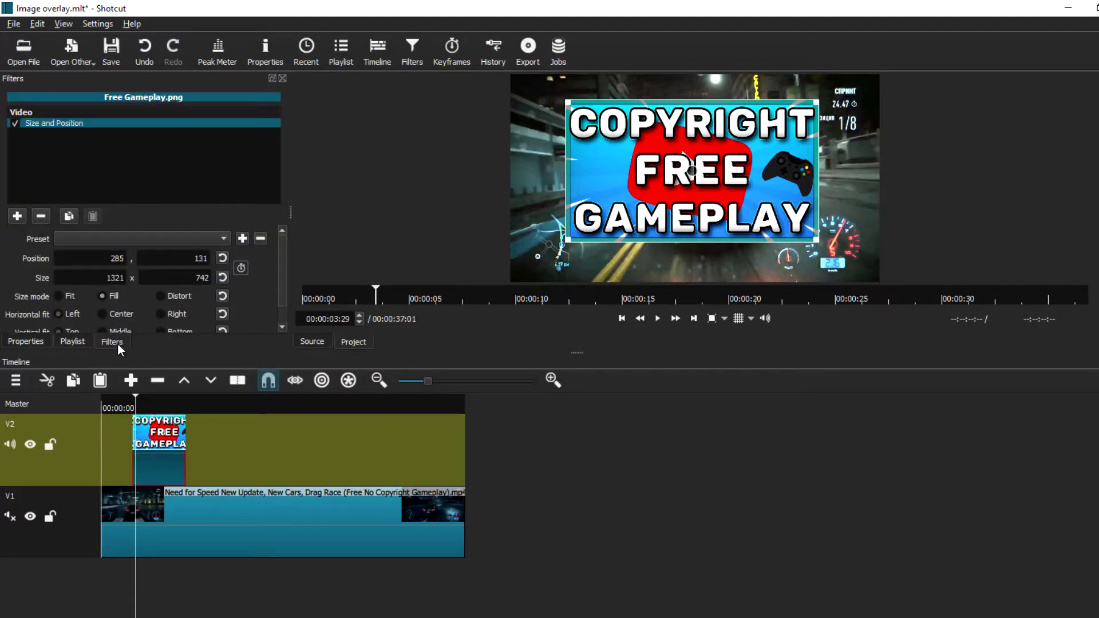
left_click(17, 217)
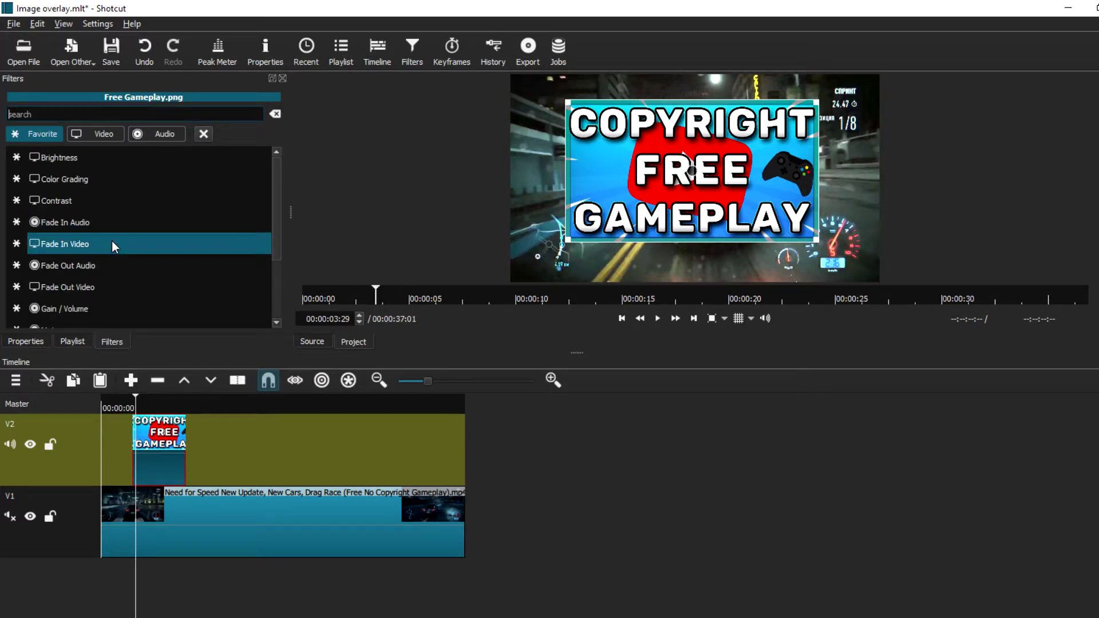
left_click(80, 246)
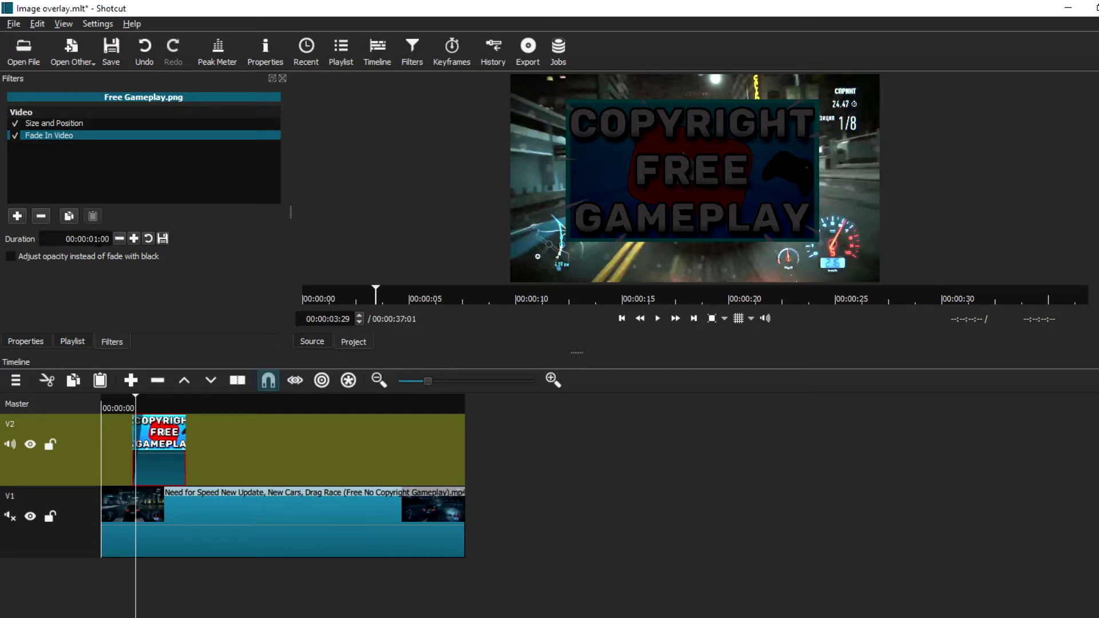
left_click(87, 238)
key("BackSpace")
left_click(143, 263)
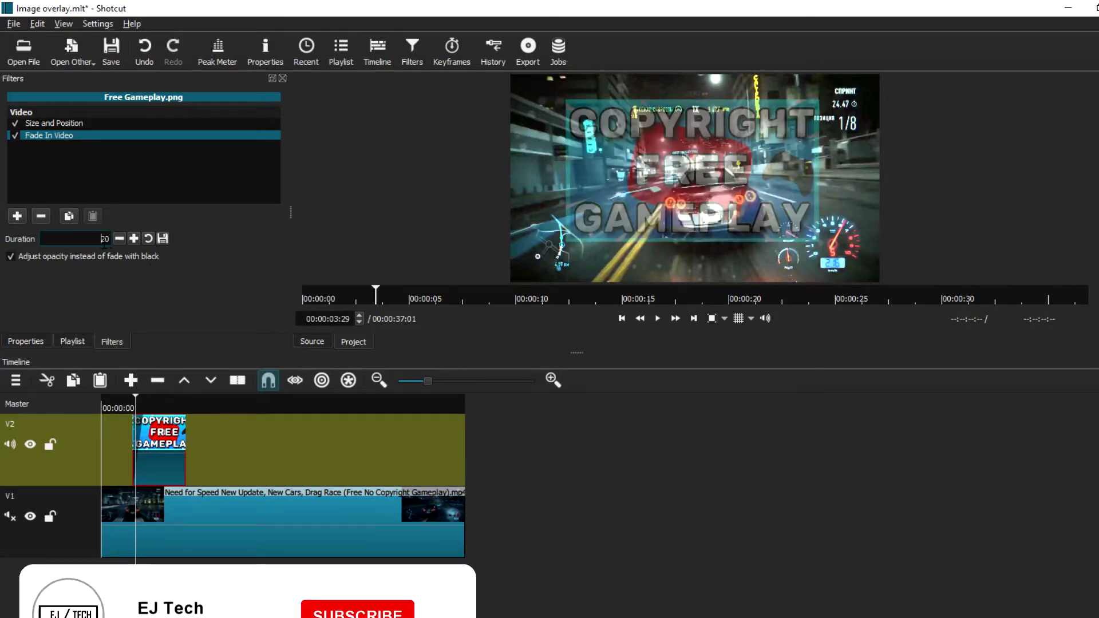
left_click(12, 258)
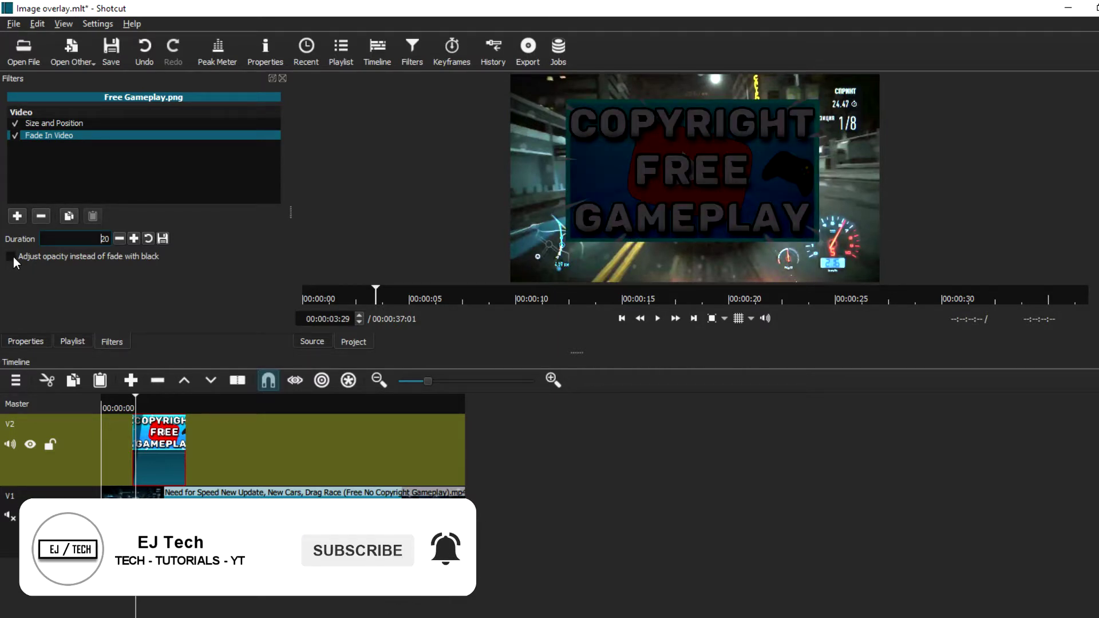
left_click(12, 257)
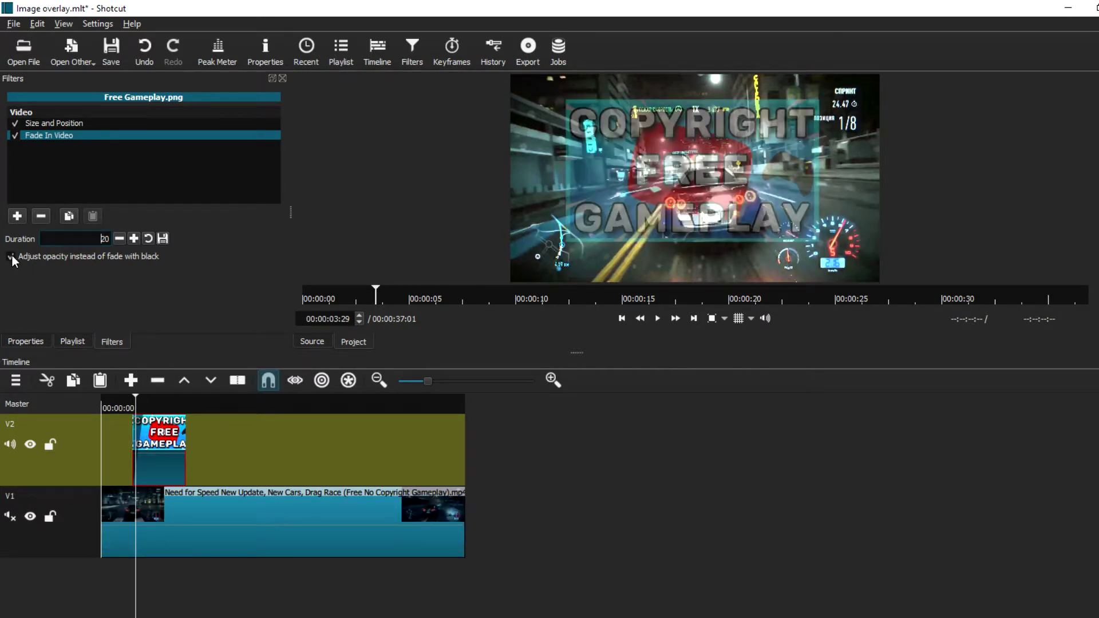
Add a Fade Out Video filter with duration 20 that adjusts opacity instead of fading to black.
left_click(23, 218)
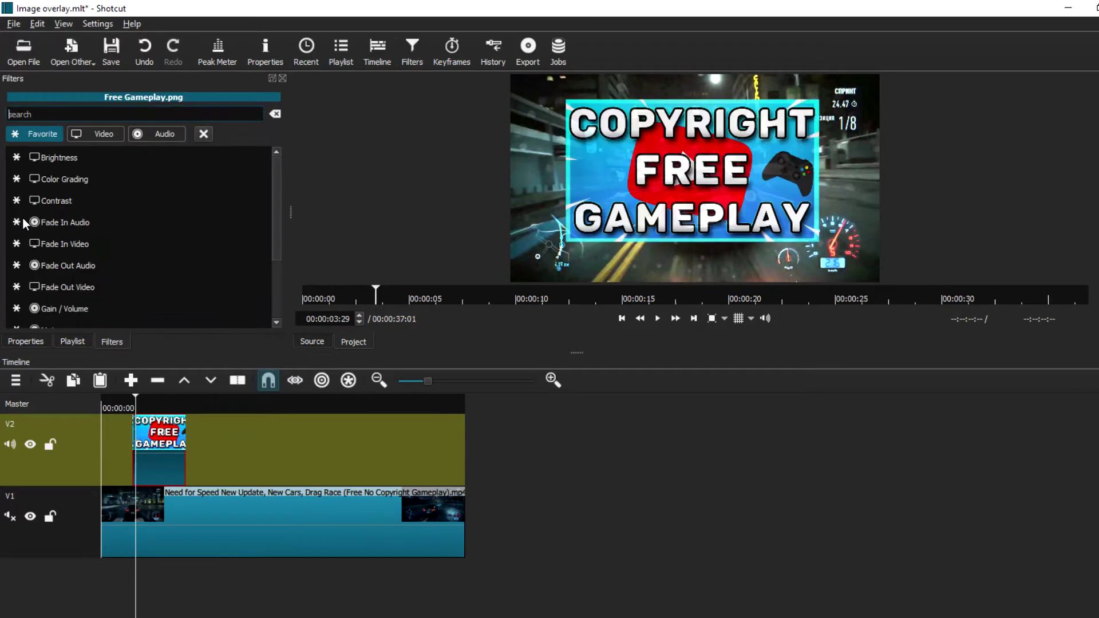
left_click(63, 290)
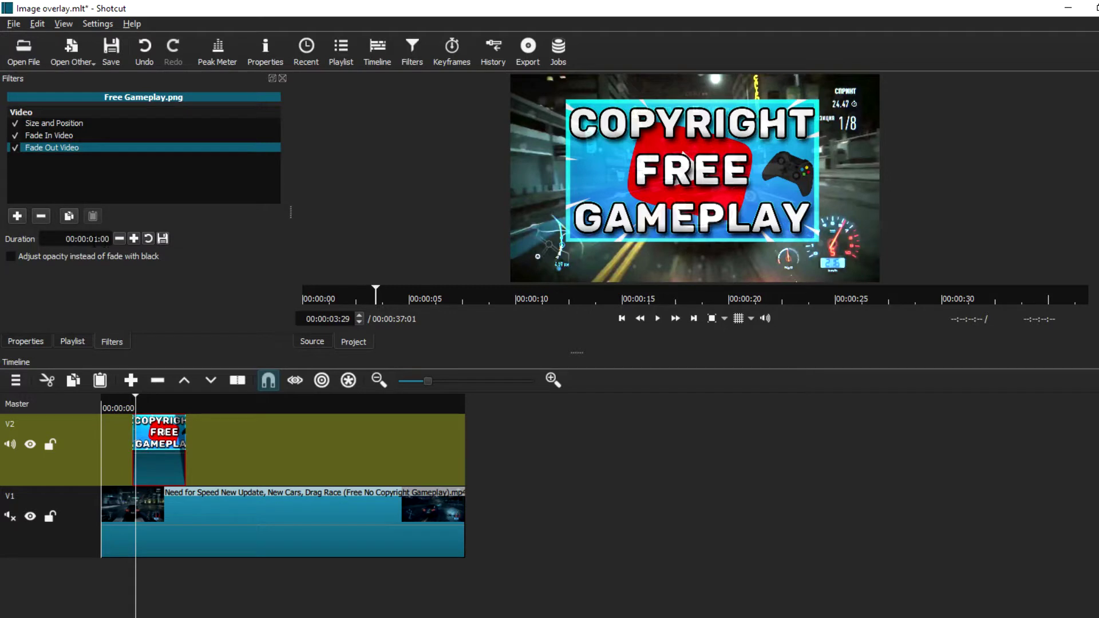
triple_click(95, 239)
key("BackSpace")
type("20")
left_click(10, 256)
left_click(73, 341)
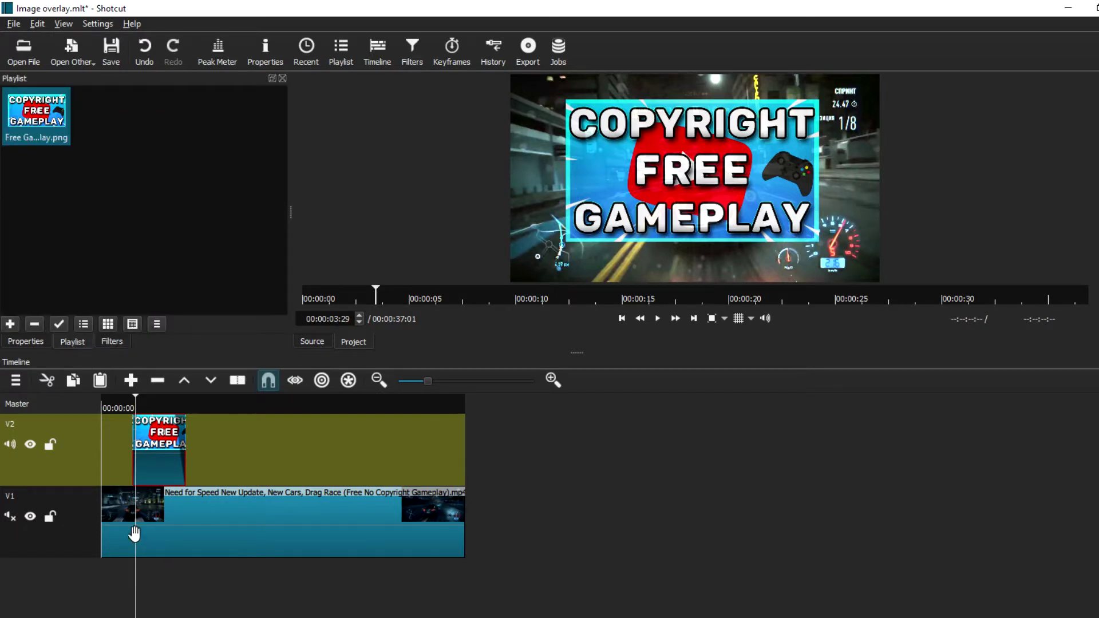
left_click_drag(129, 396, 129, 400)
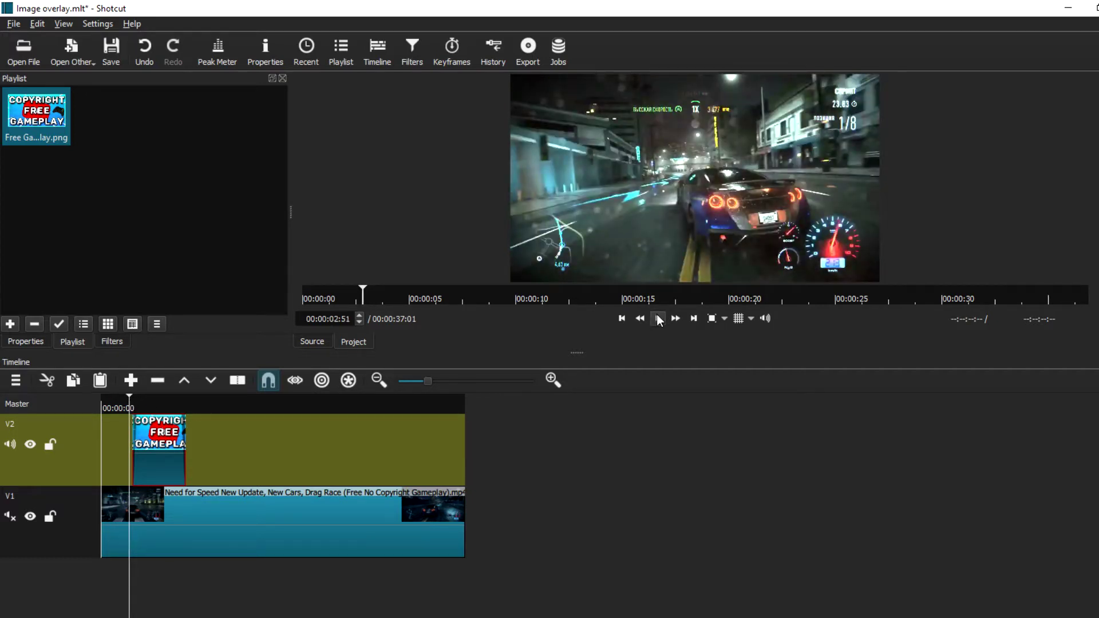
left_click(659, 319)
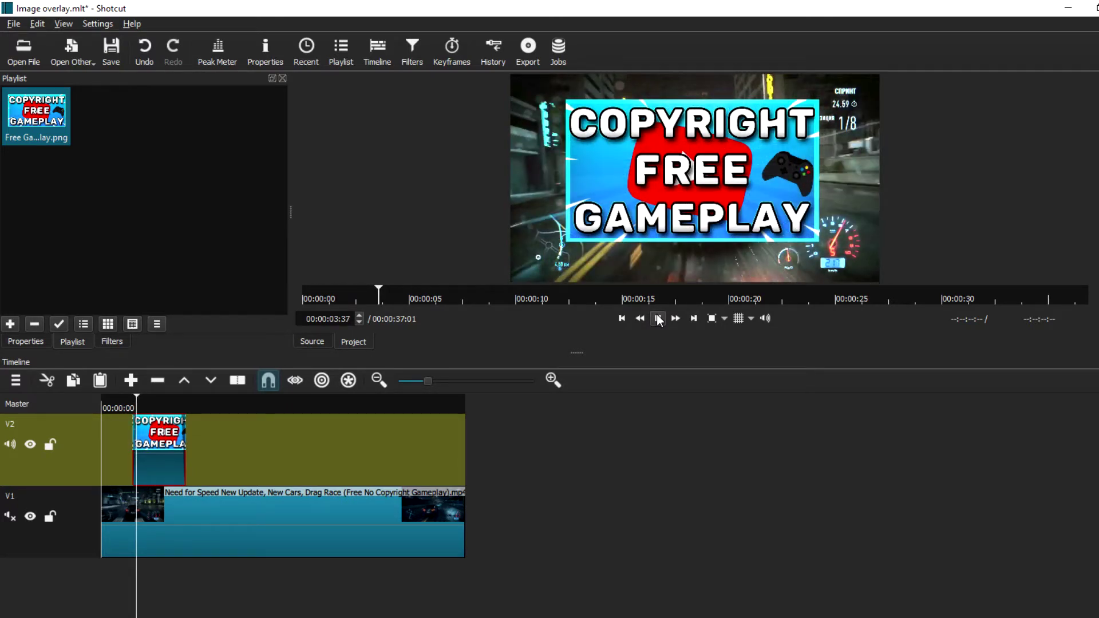
left_click(658, 319)
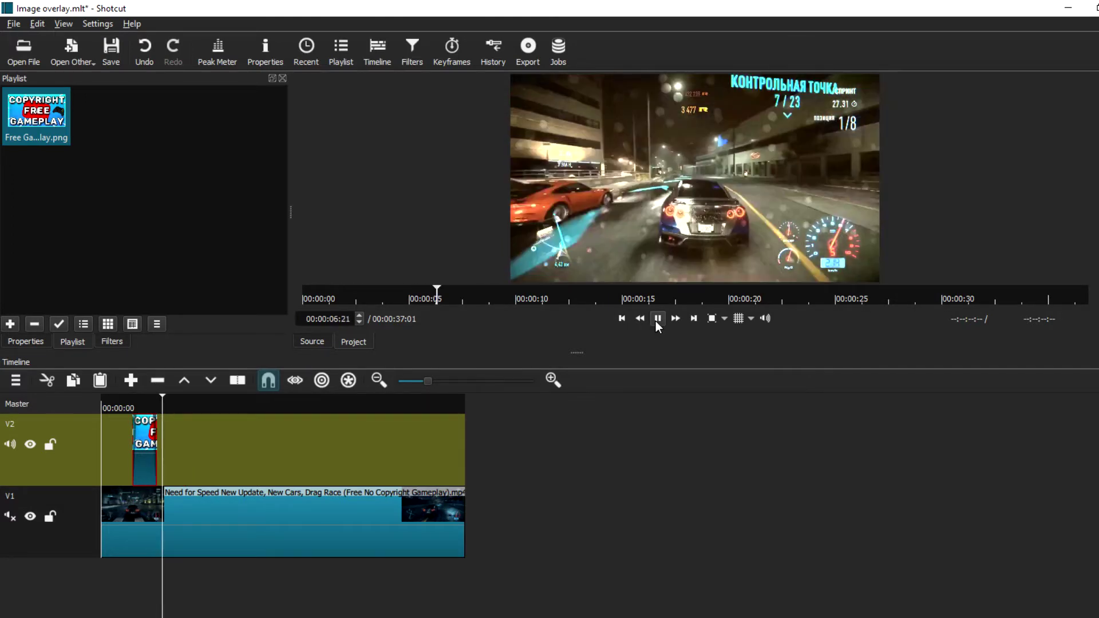
left_click(657, 319)
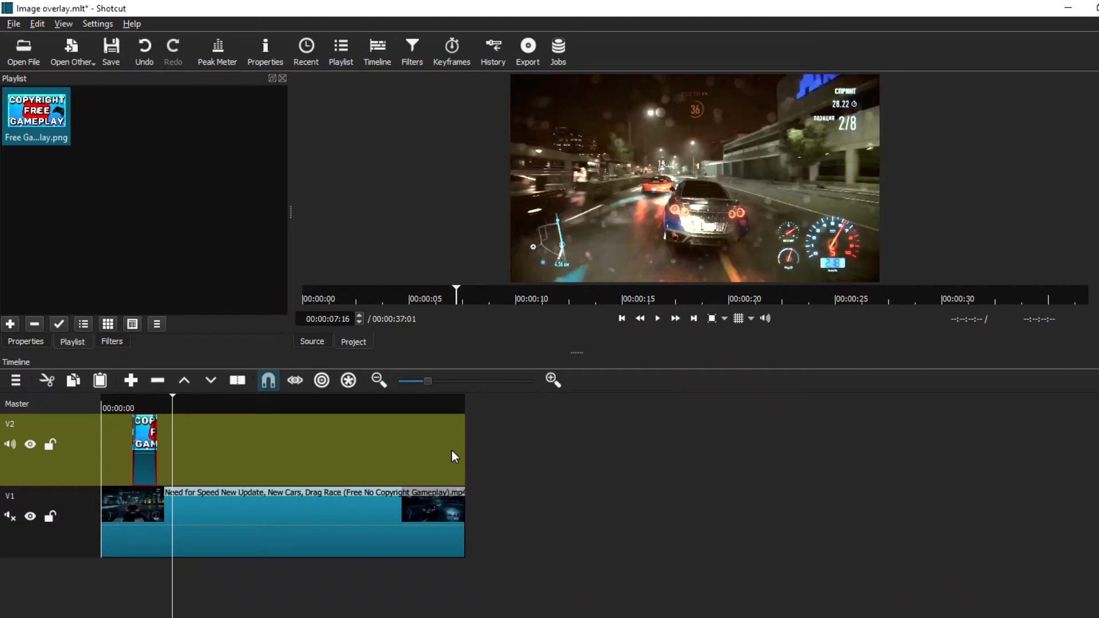
left_click(142, 404)
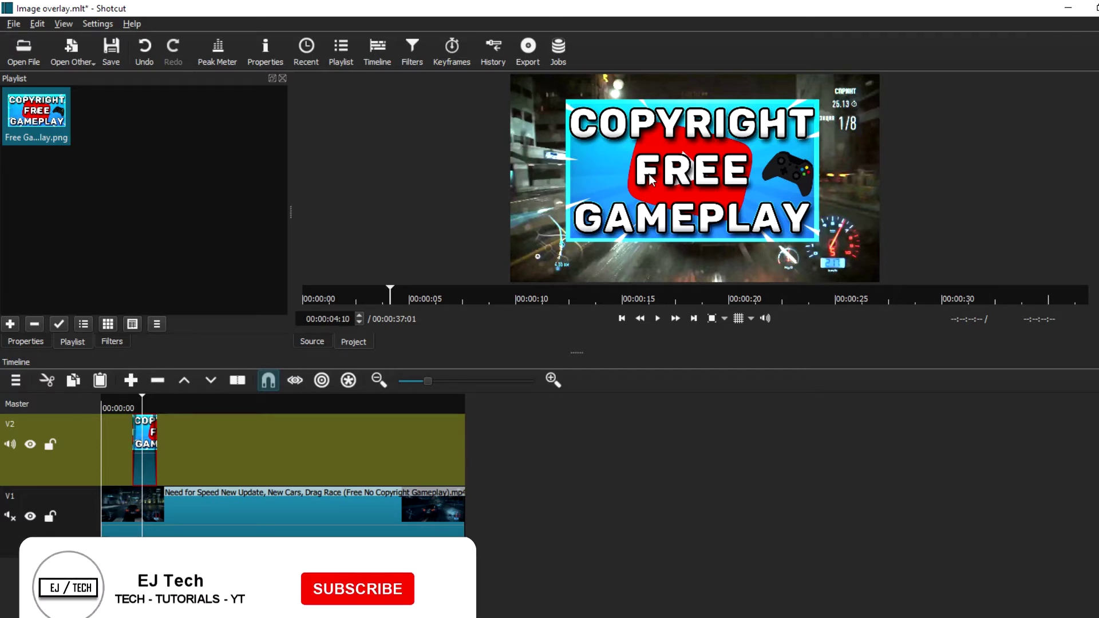
left_click(108, 342)
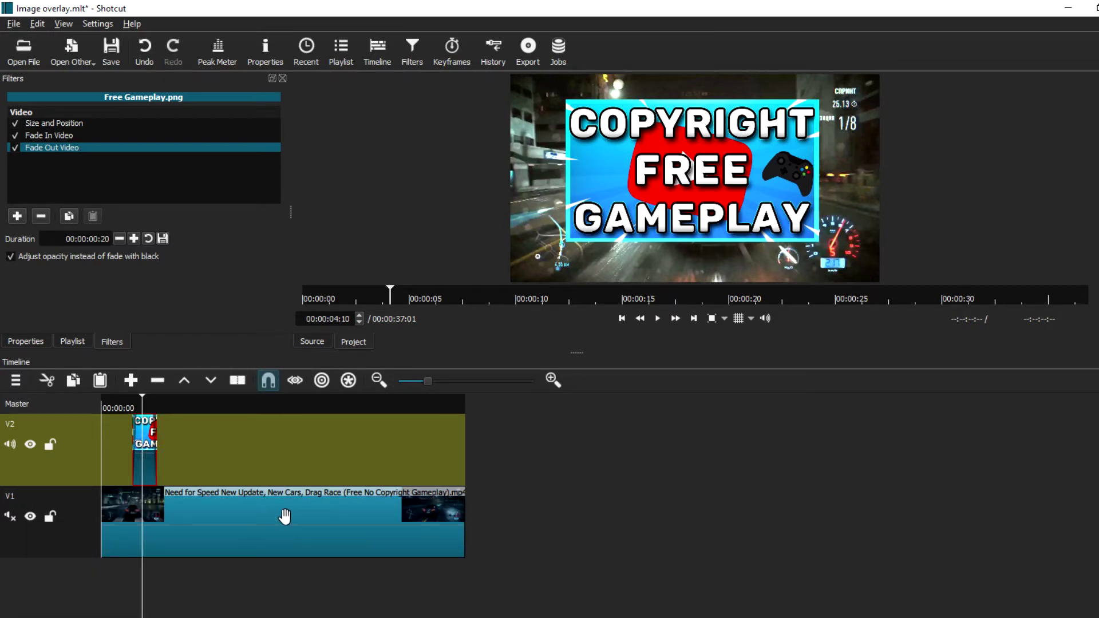
left_click(13, 25)
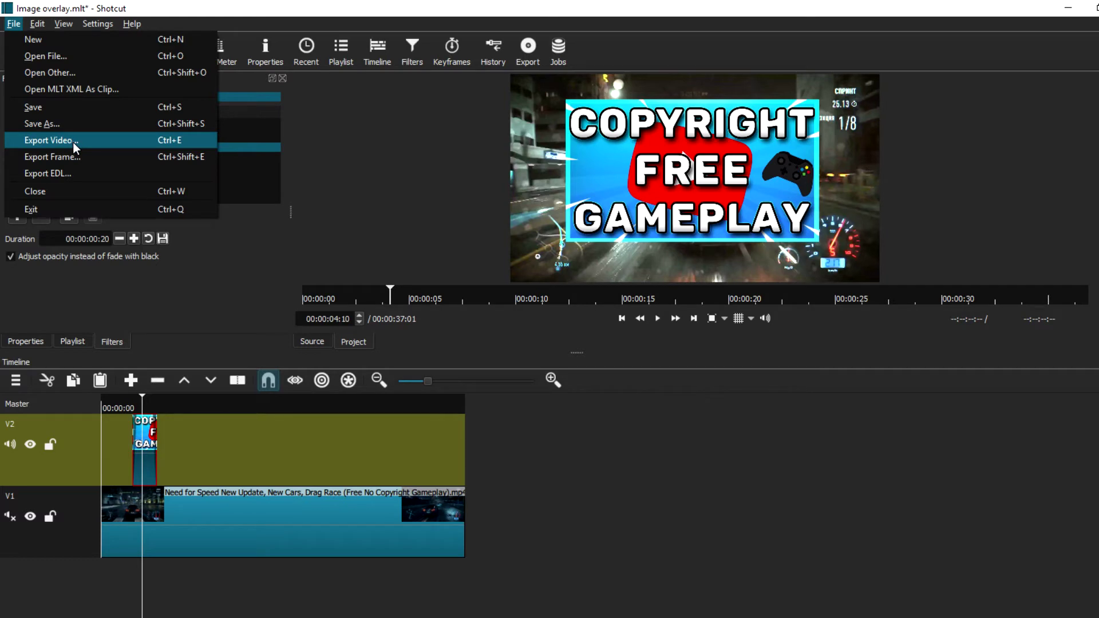
left_click(256, 273)
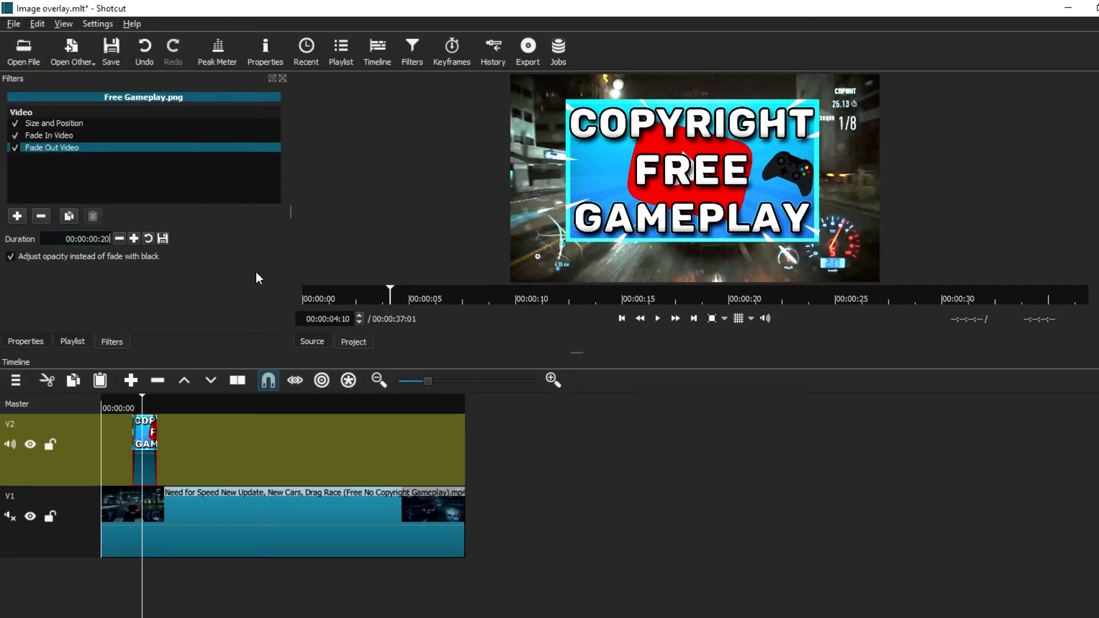